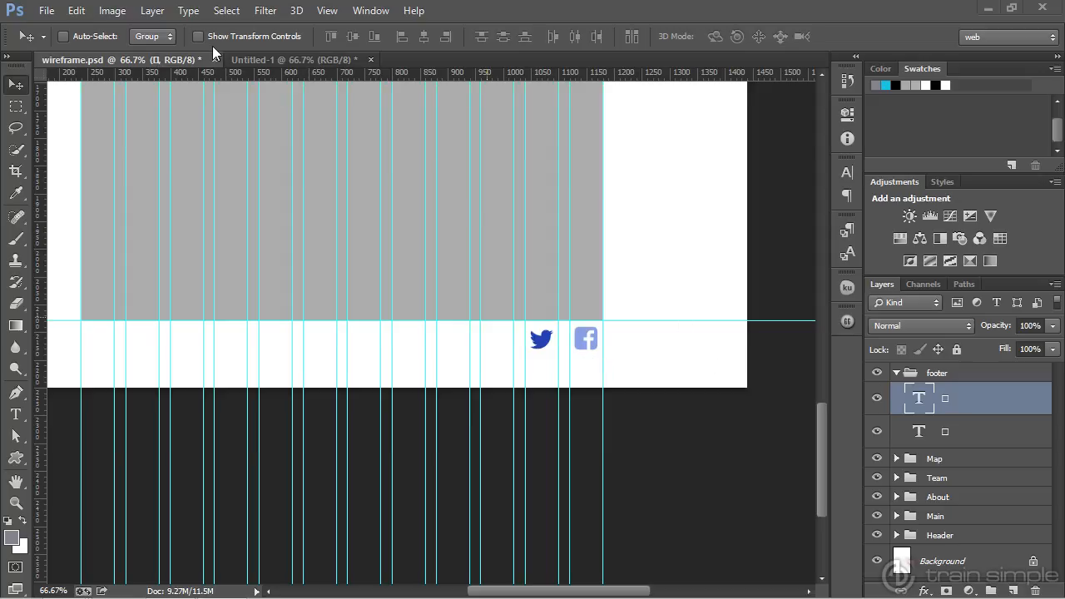
- Convert the Twitter icon's type layer in the footer group to a shape and rename the layer twitter
{"action": "left_click", "coordinate": [187, 12]}
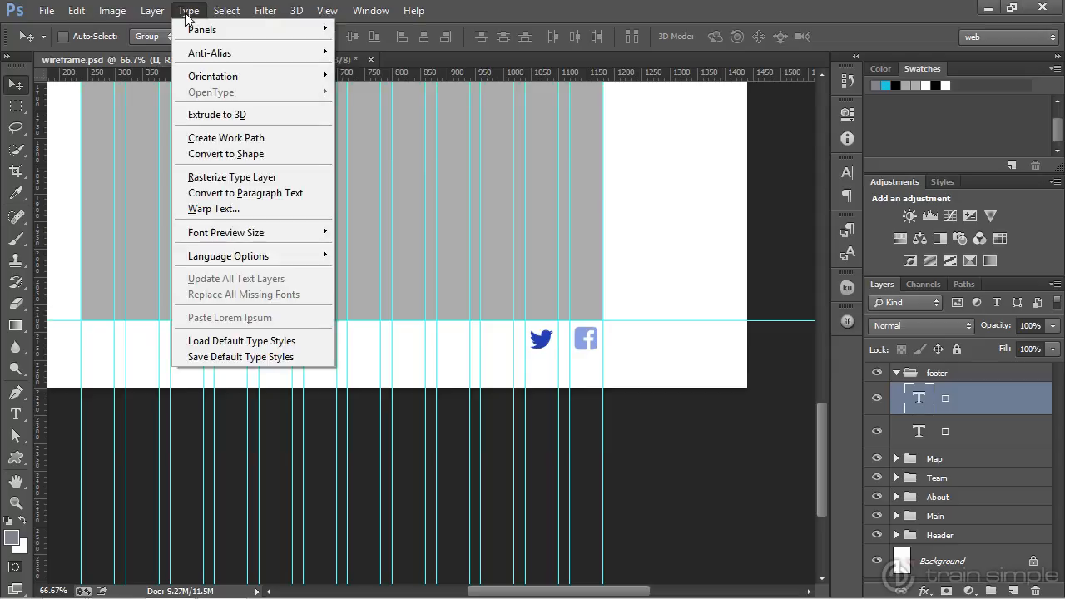
{"action": "left_click", "coordinate": [208, 154]}
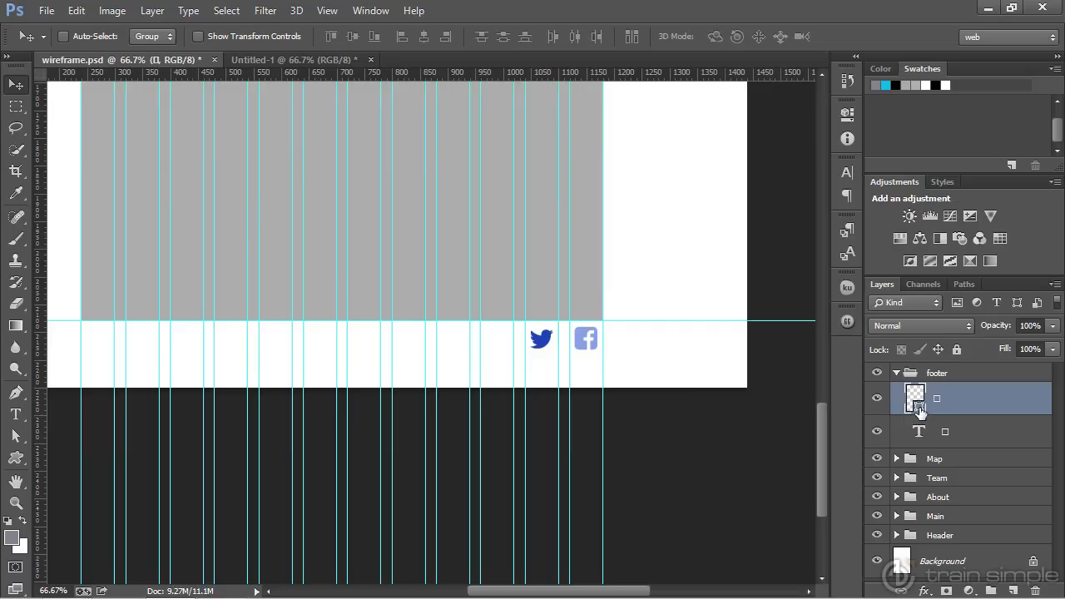
{"action": "left_click", "coordinate": [877, 402]}
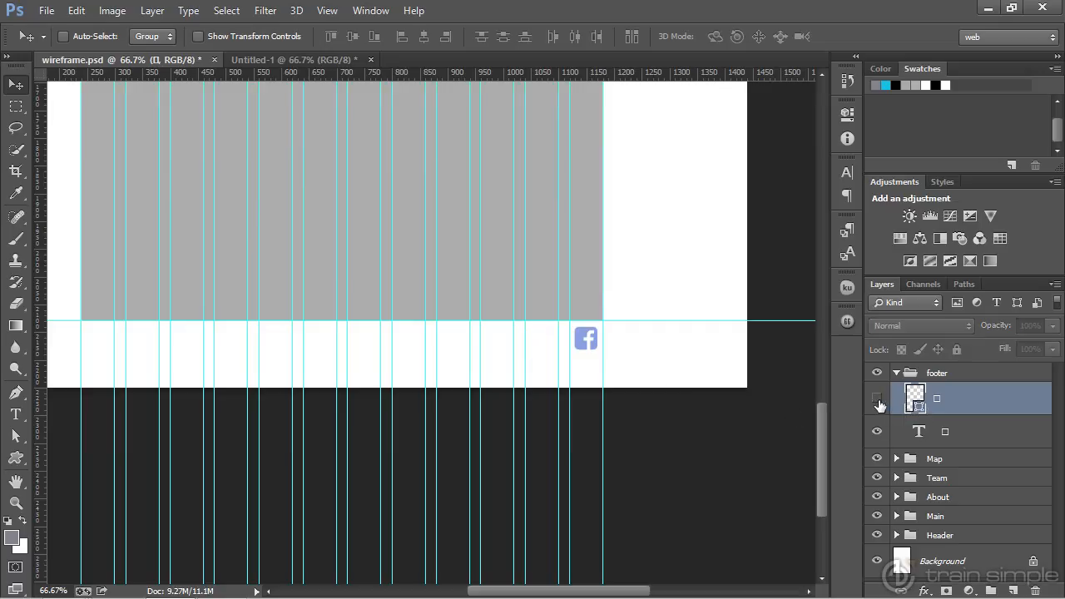
{"action": "left_click", "coordinate": [877, 402]}
{"action": "double_click", "coordinate": [936, 399]}
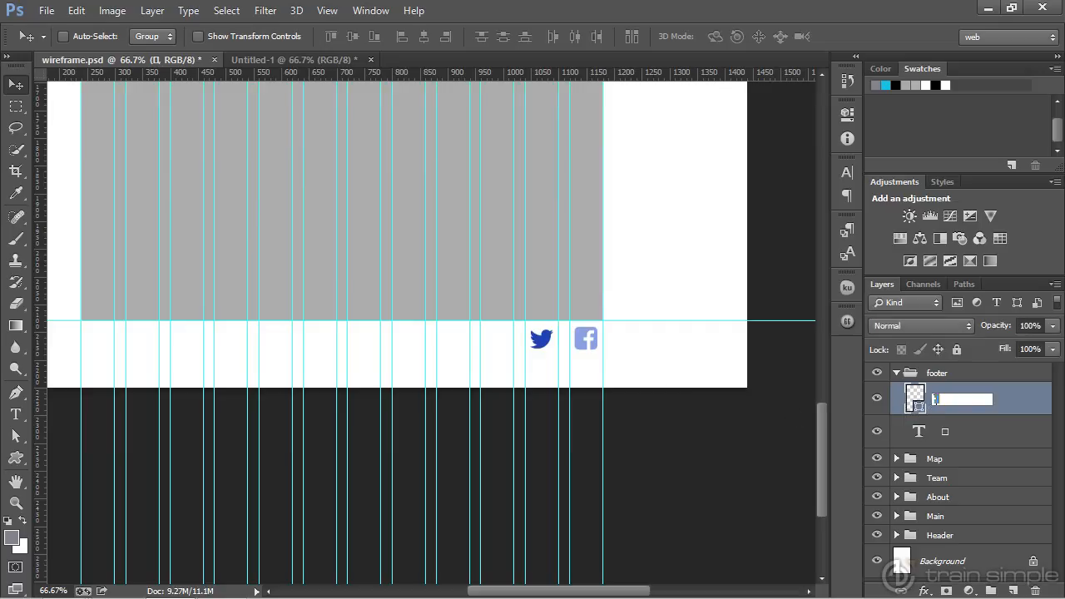
{"action": "type", "text": "twitter"}
{"action": "key", "text": "Return"}
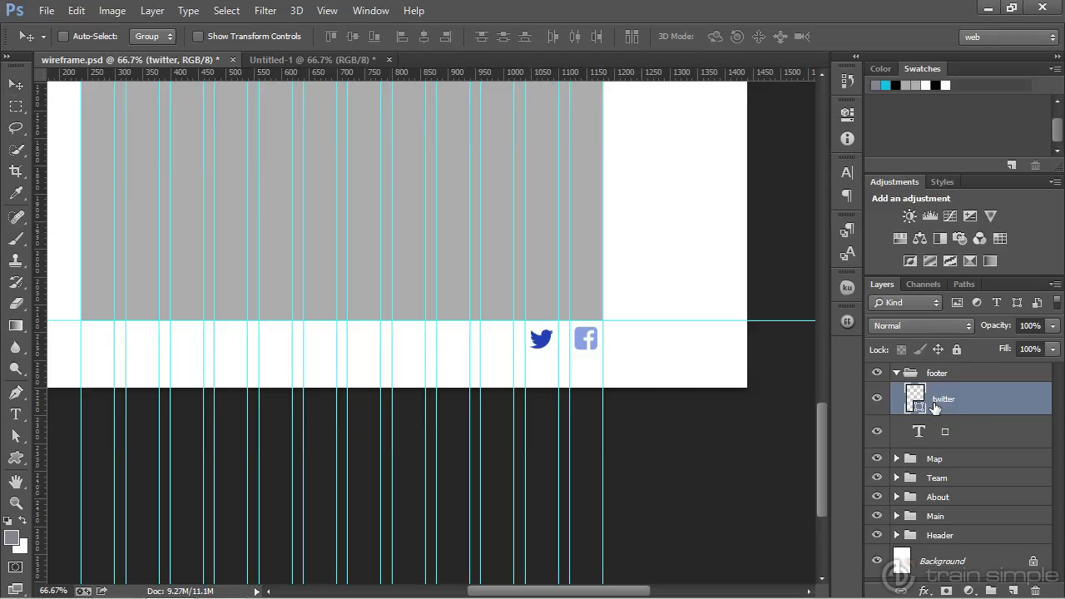
- Try enlarging the twitter shape to about 794% with Free Transform and undo the enlargement
{"action": "key", "text": "ctrl+t"}
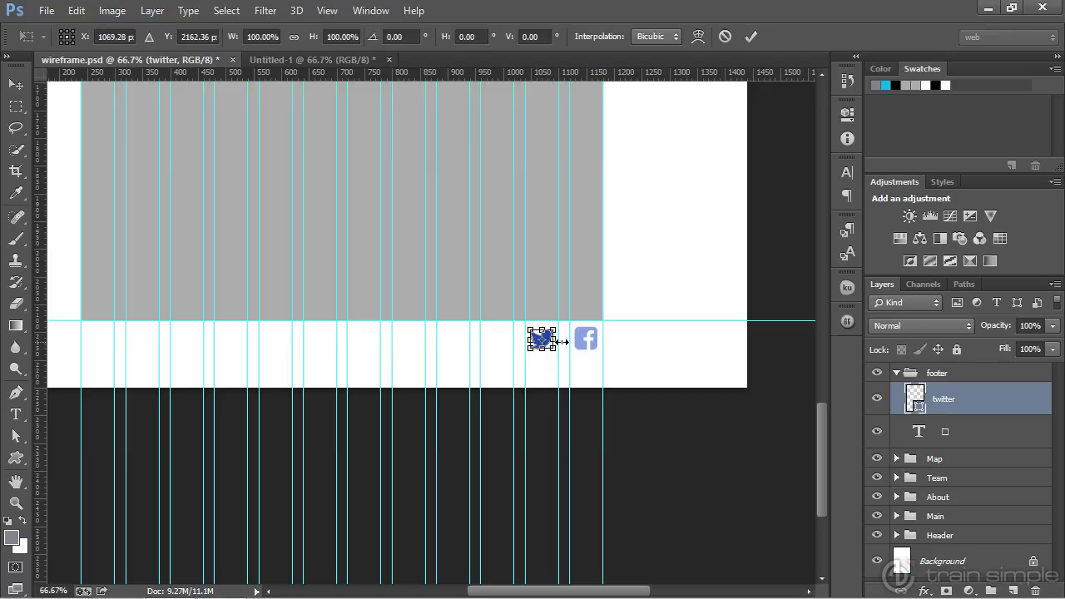
{"action": "left_click_drag", "start_coordinate": [525, 326], "coordinate": [368, 199]}
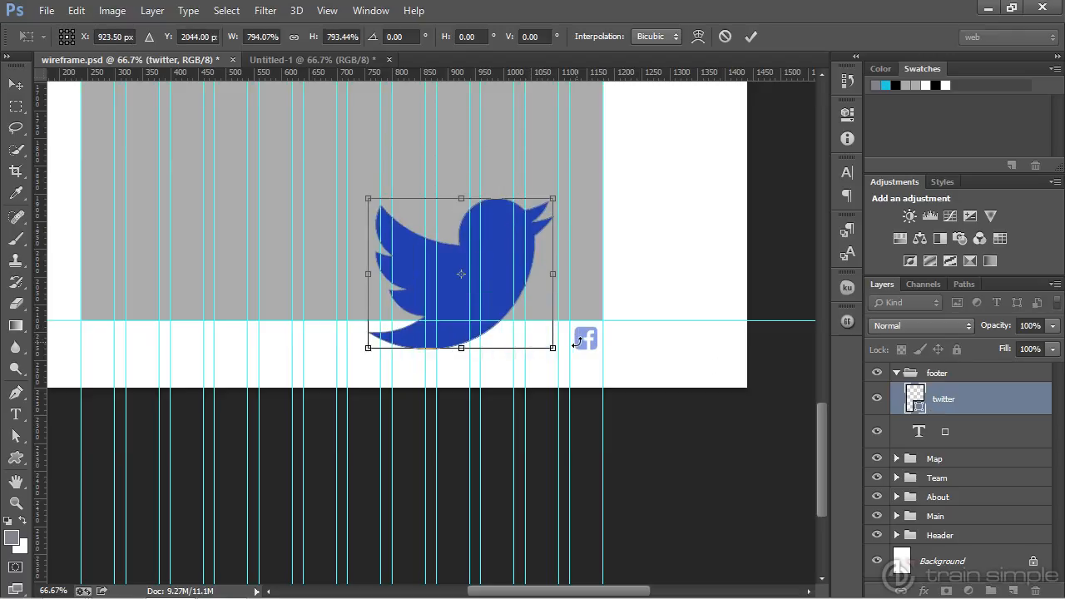
{"action": "key", "text": "Return"}
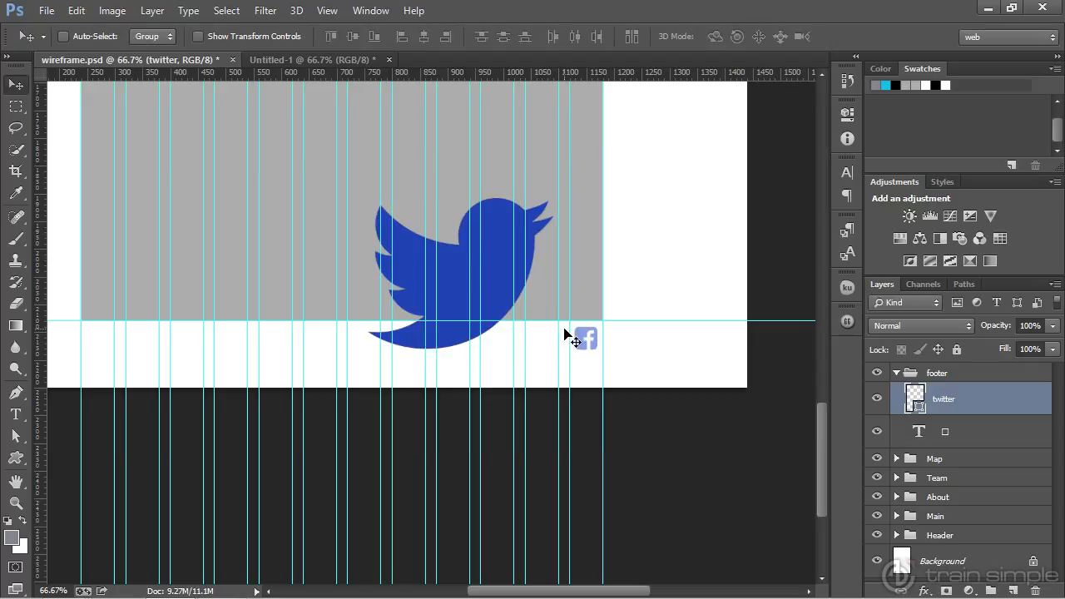
{"action": "key", "text": "ctrl+z"}
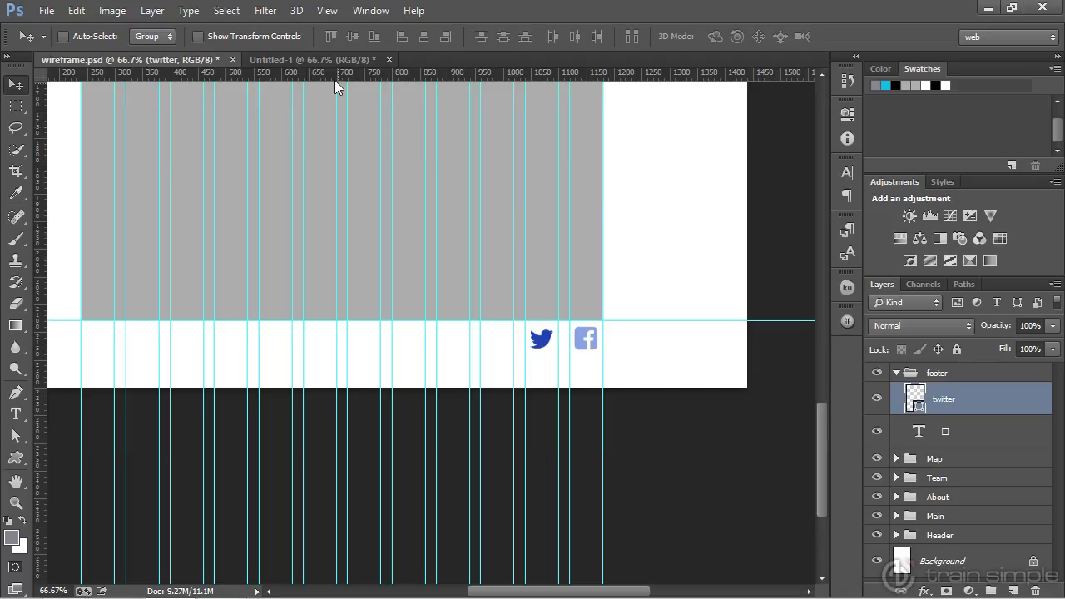
- Show the Untitled-1 document, switch to the Font Awesome Cheatsheet in Internet Explorer, and copy the fa-thumbs-o-up icon
{"action": "left_click", "coordinate": [320, 60]}
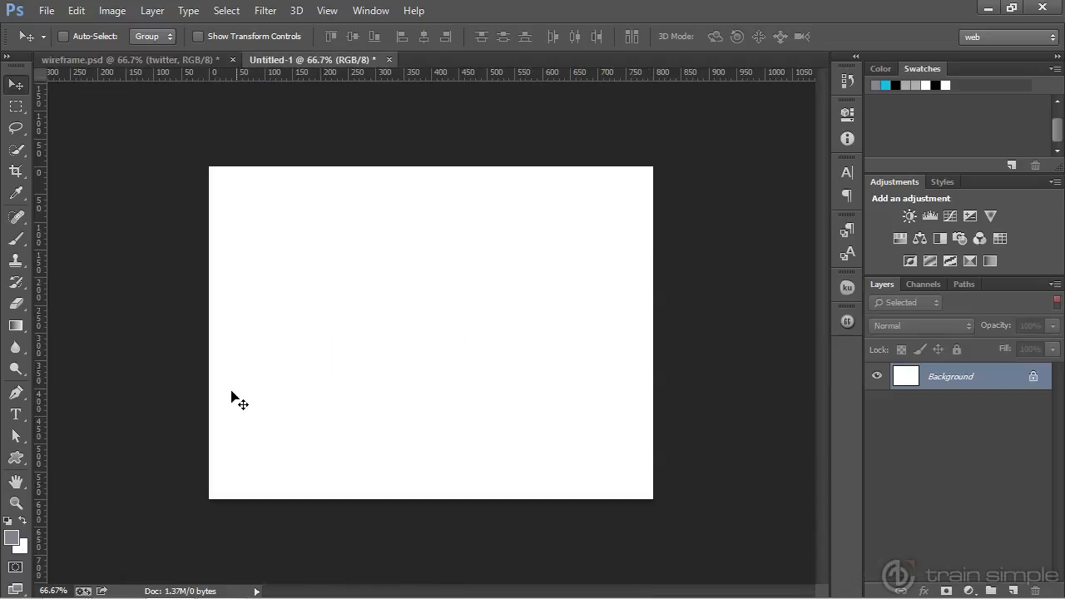
{"action": "mouse_move", "coordinate": [137, 596]}
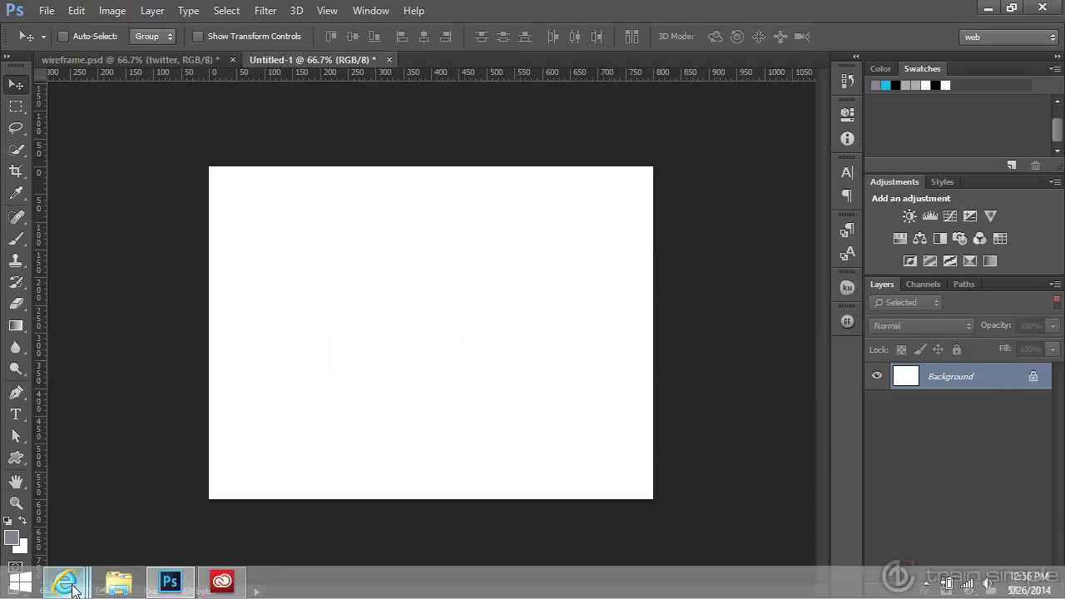
{"action": "mouse_move", "coordinate": [65, 582]}
{"action": "left_click", "coordinate": [415, 503]}
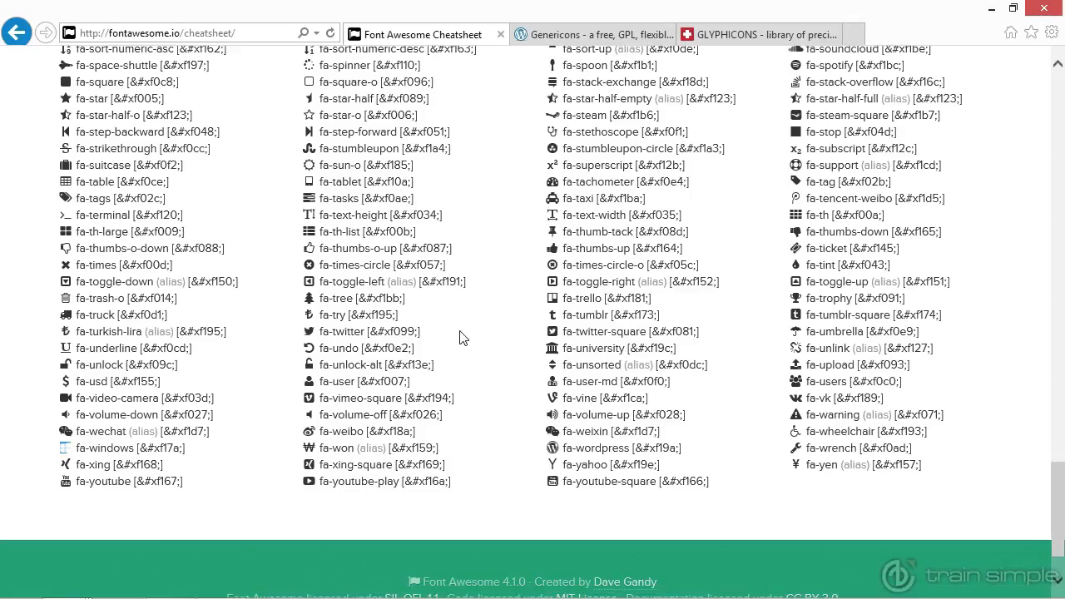
{"action": "left_click_drag", "start_coordinate": [314, 251], "coordinate": [304, 248]}
- Switch back to Photoshop and paste the thumbs-up icon as a new text layer in the canvas's left part
{"action": "mouse_move", "coordinate": [177, 590]}
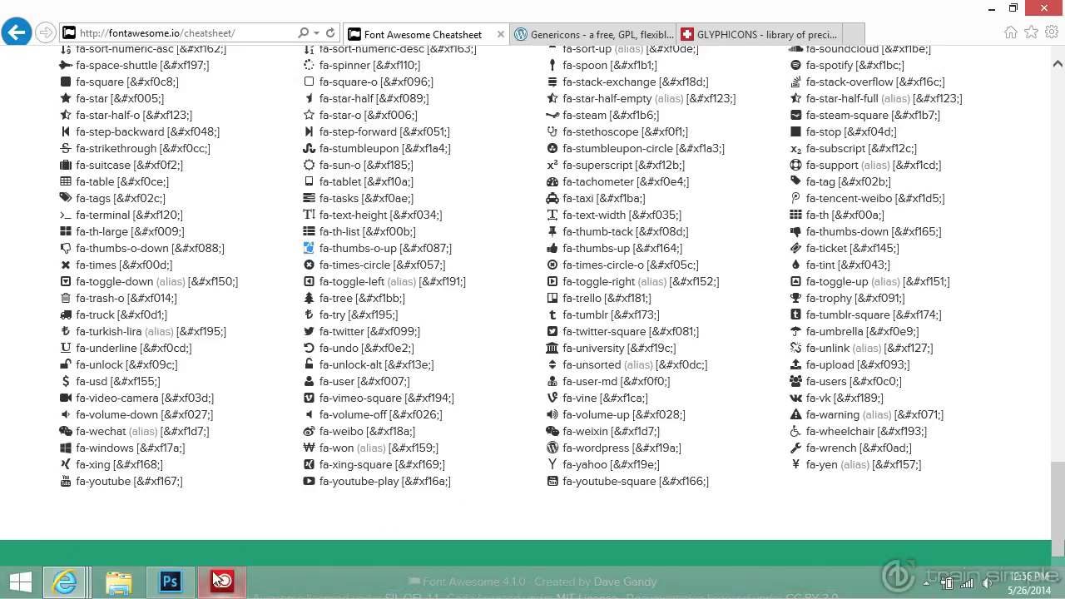
{"action": "left_click", "coordinate": [172, 583]}
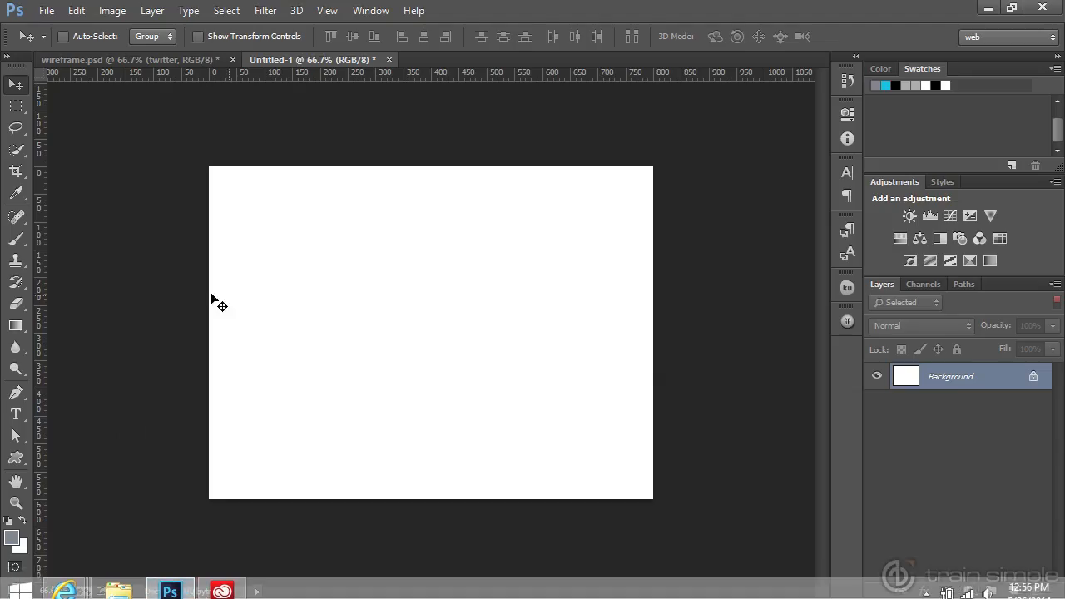
{"action": "left_click", "coordinate": [15, 414]}
{"action": "left_click", "coordinate": [250, 331]}
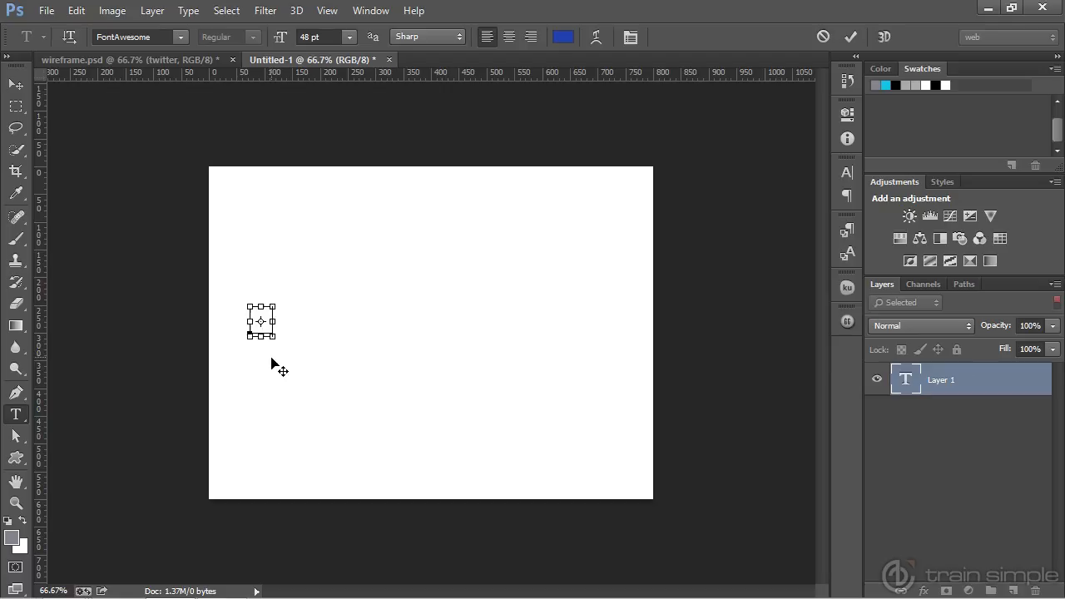
{"action": "key", "text": "ctrl+v"}
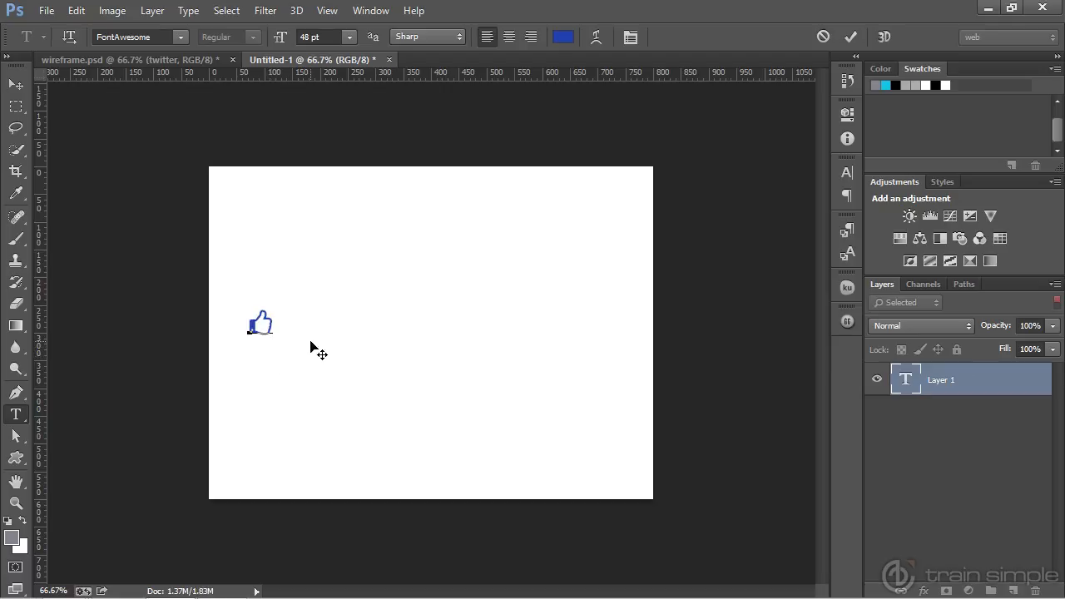
- Switch to the Font Awesome Cheatsheet in Internet Explorer and copy the fa-youtube-play icon
{"action": "mouse_move", "coordinate": [297, 597]}
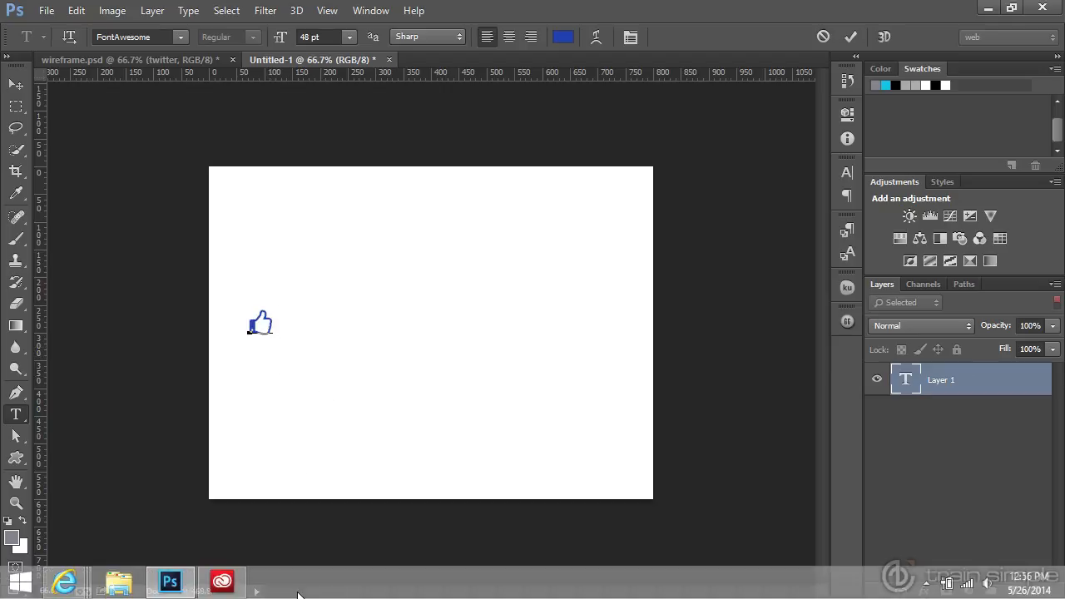
{"action": "mouse_move", "coordinate": [64, 582]}
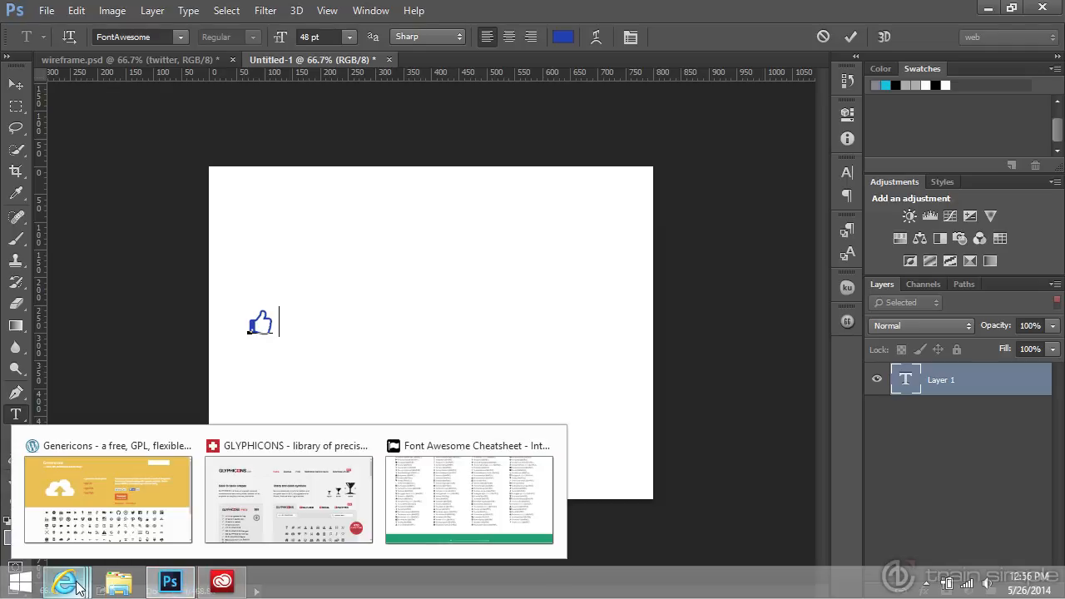
{"action": "left_click", "coordinate": [473, 499]}
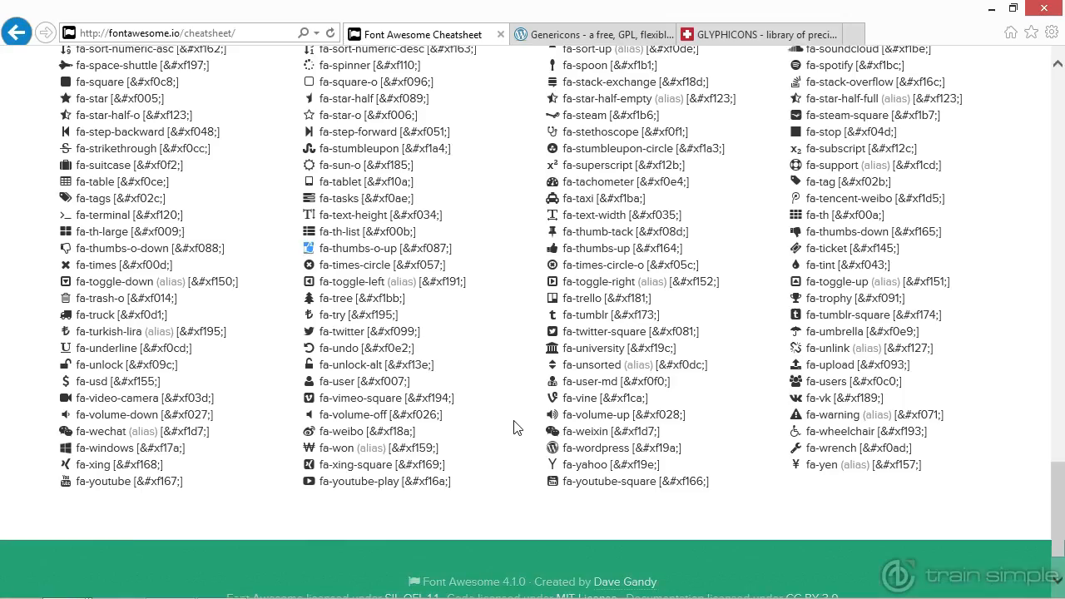
{"action": "left_click_drag", "start_coordinate": [318, 482], "coordinate": [304, 481]}
- Return to Photoshop, commit the thumbs-up text, and paste the YouTube play icon as a separate text layer below it
{"action": "mouse_move", "coordinate": [242, 596]}
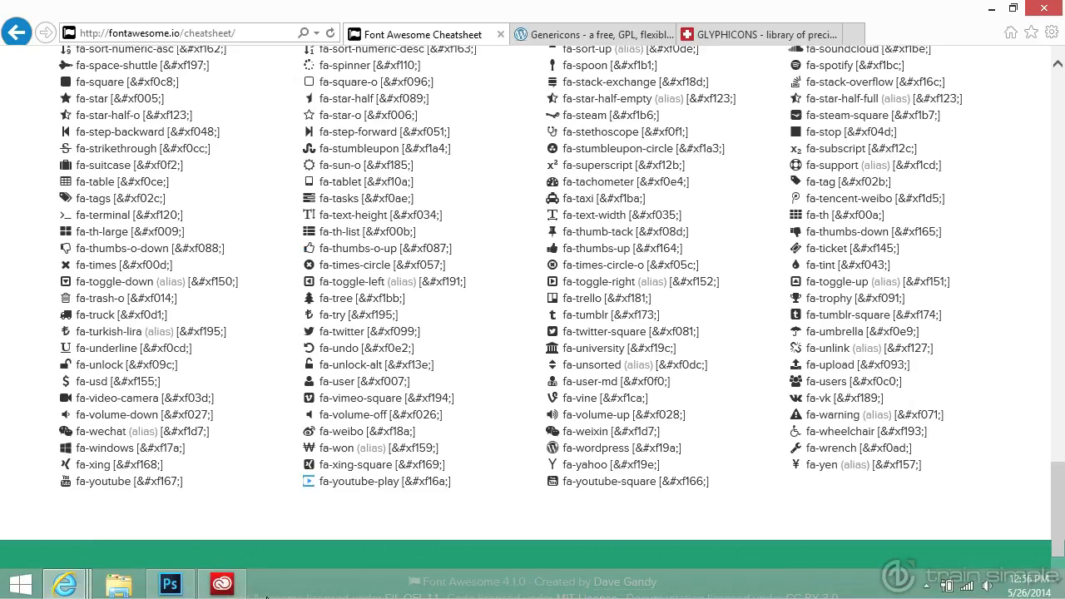
{"action": "left_click", "coordinate": [174, 584]}
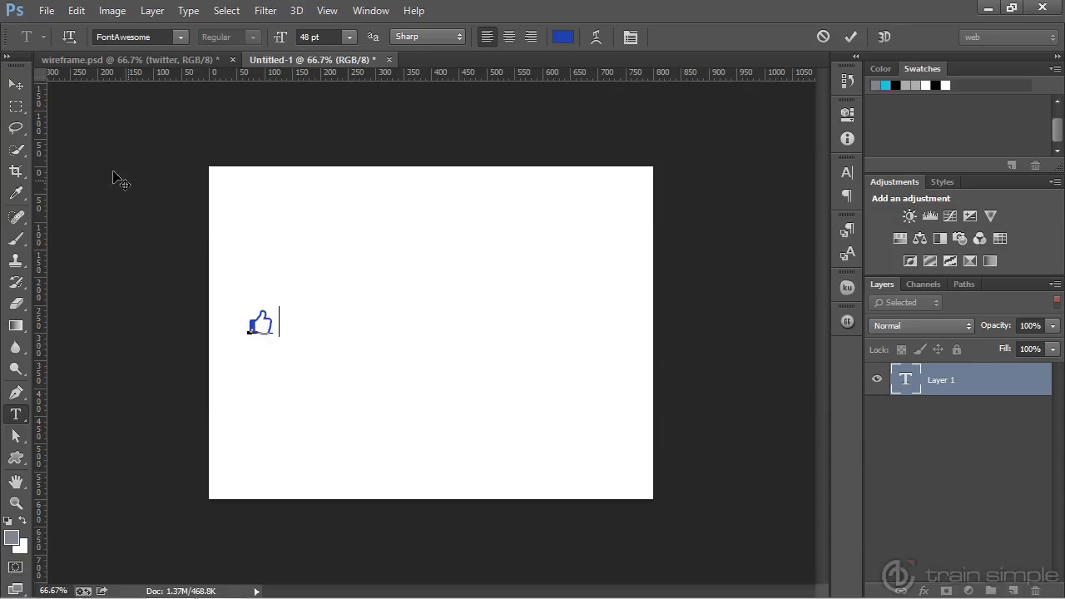
{"action": "left_click", "coordinate": [16, 86]}
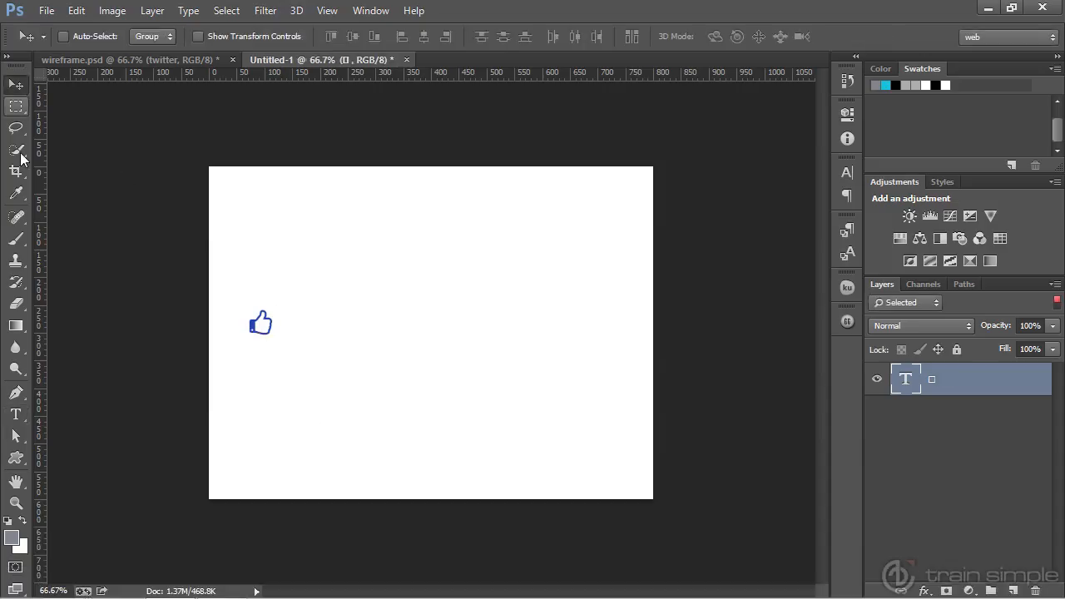
{"action": "left_click", "coordinate": [16, 413]}
{"action": "left_click", "coordinate": [247, 414]}
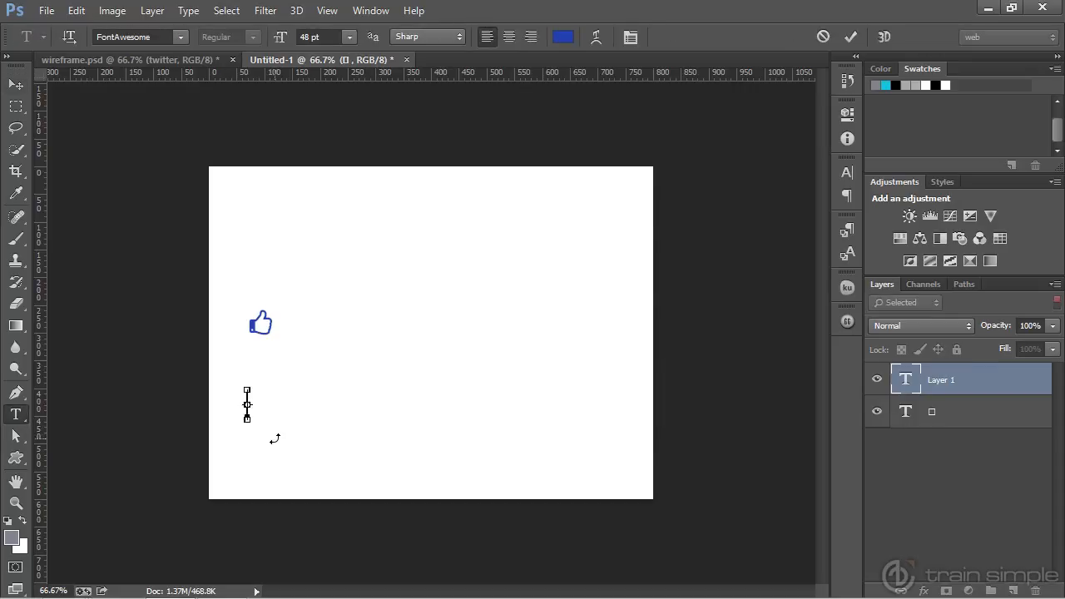
{"action": "key", "text": "ctrl+v"}
{"action": "left_click", "coordinate": [15, 84]}
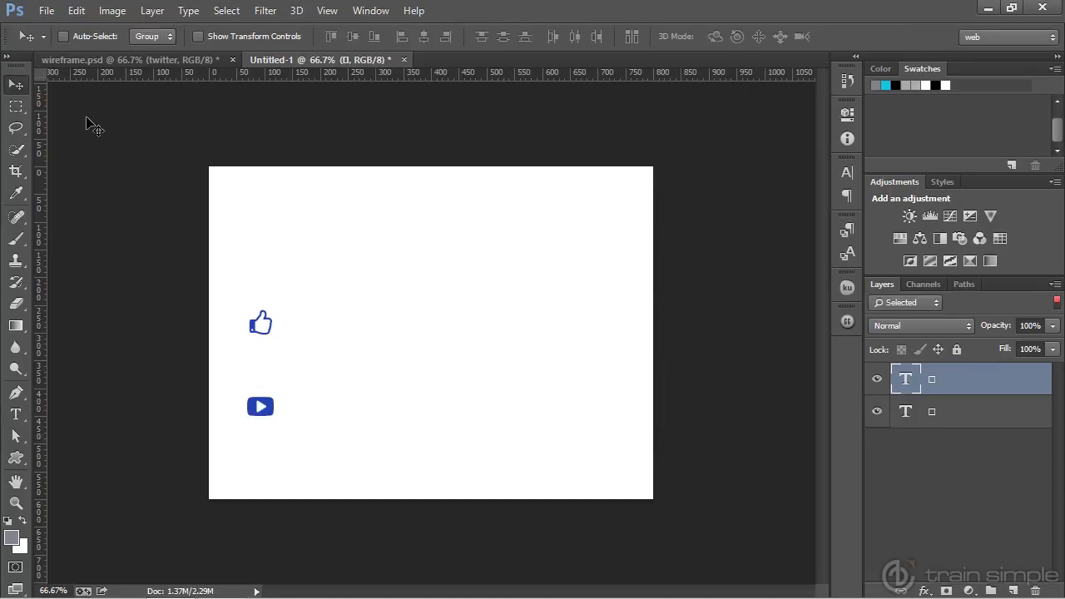
- Draw the Windows logo custom shape about 154 px wide and 130 px high near the canvas's upper middle
{"action": "left_click", "coordinate": [19, 459]}
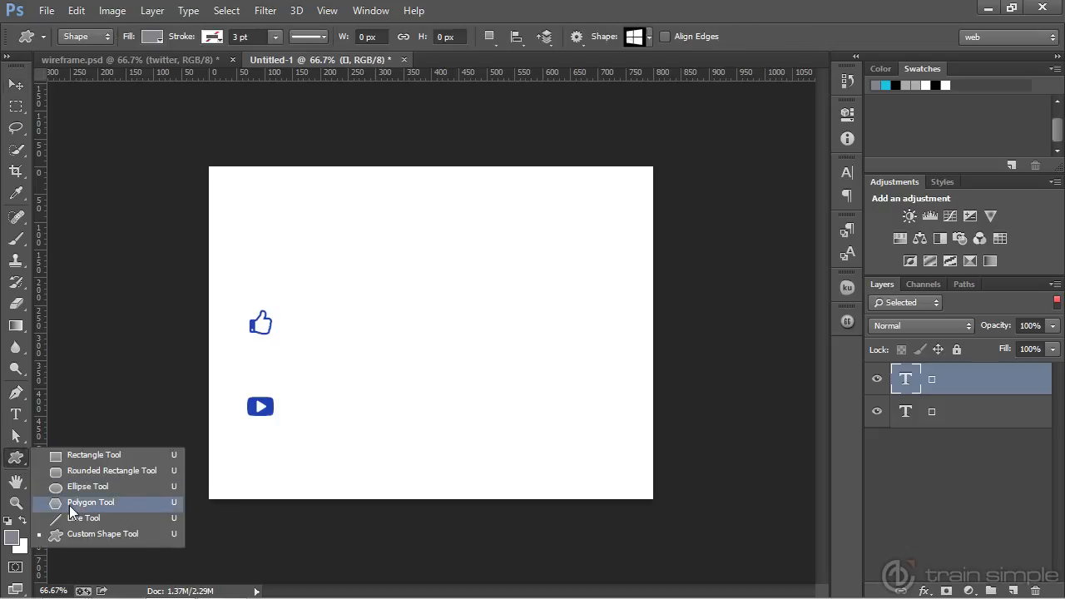
{"action": "left_click", "coordinate": [75, 533]}
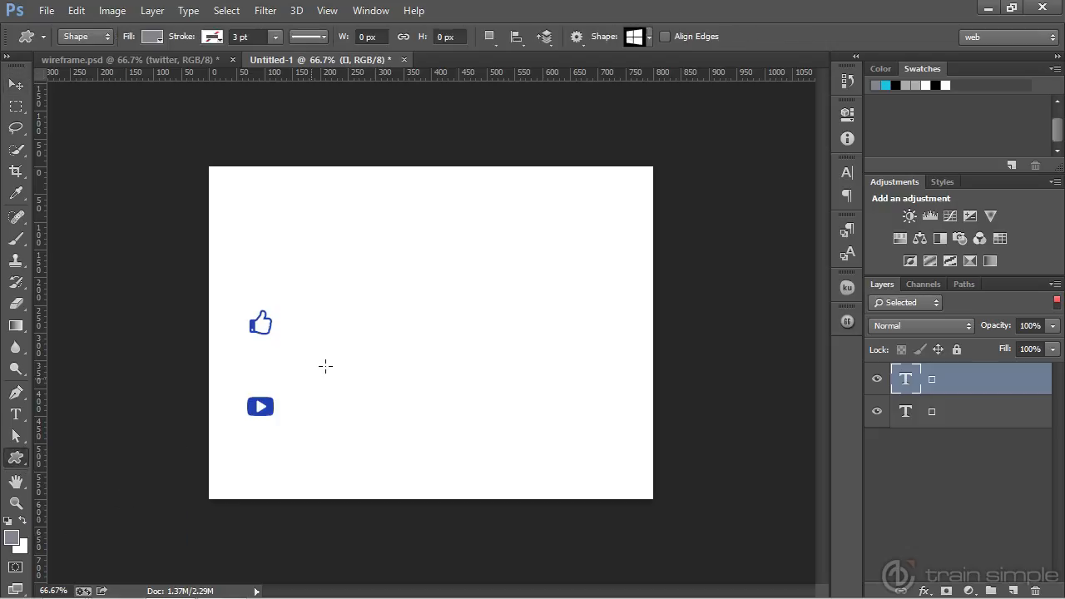
{"action": "left_click", "coordinate": [649, 41]}
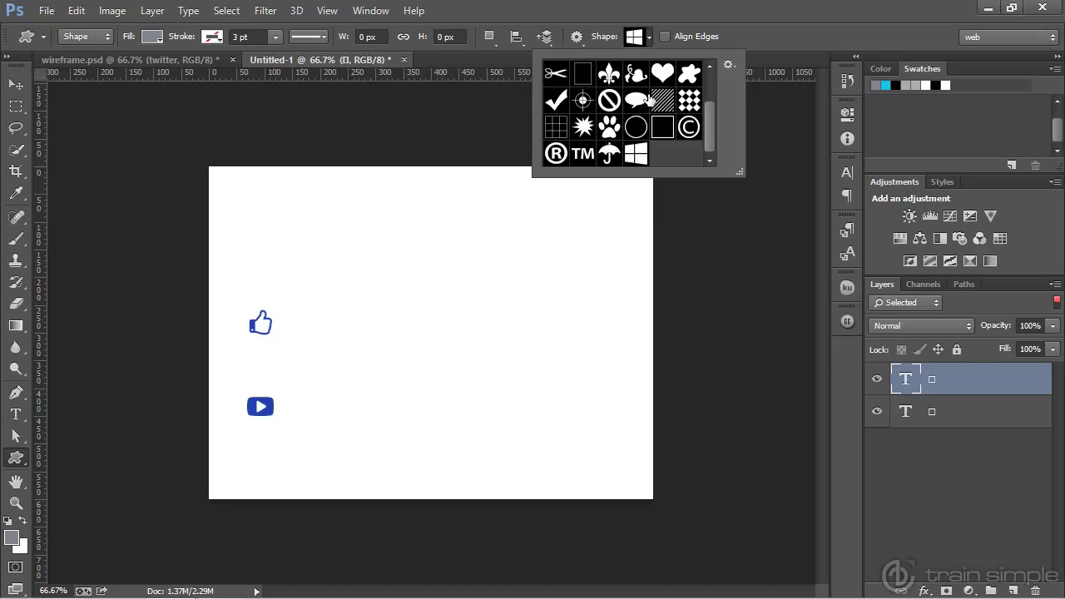
{"action": "left_click", "coordinate": [729, 65]}
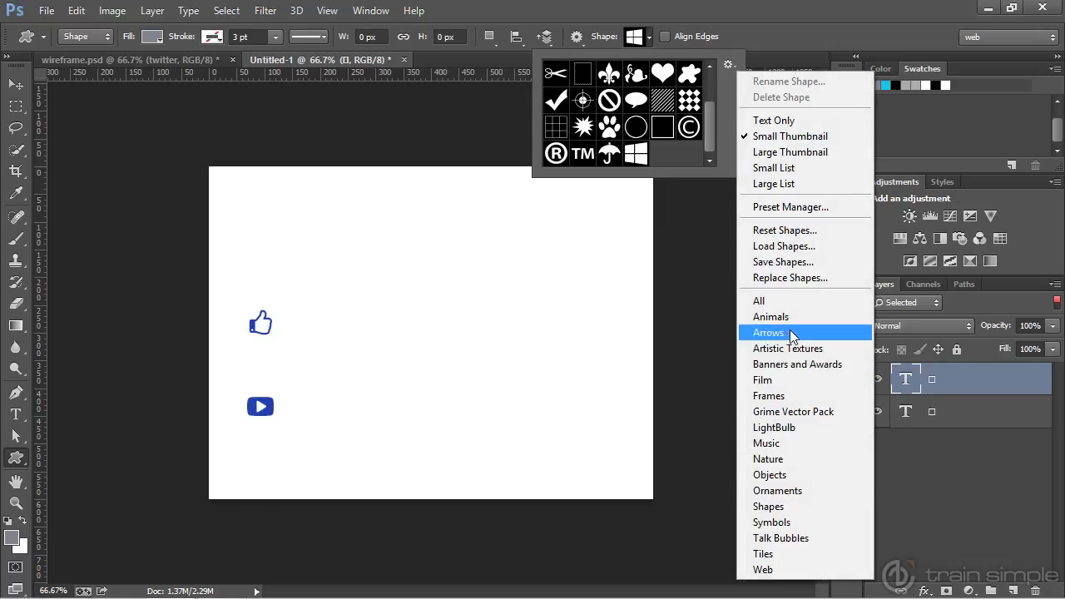
{"action": "left_click", "coordinate": [636, 156]}
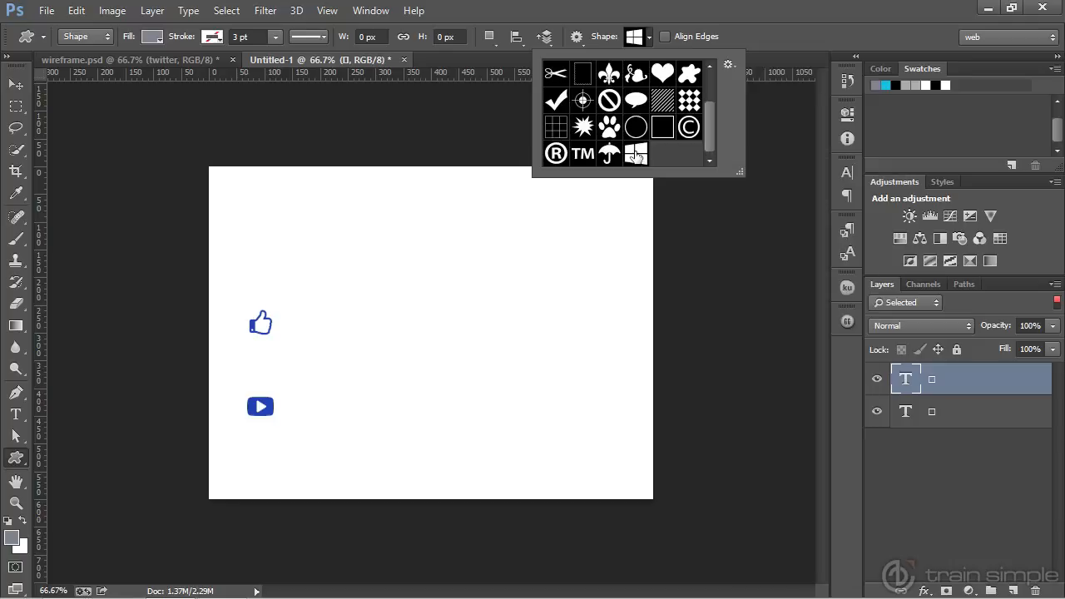
{"action": "left_click_drag", "start_coordinate": [360, 197], "coordinate": [447, 267]}
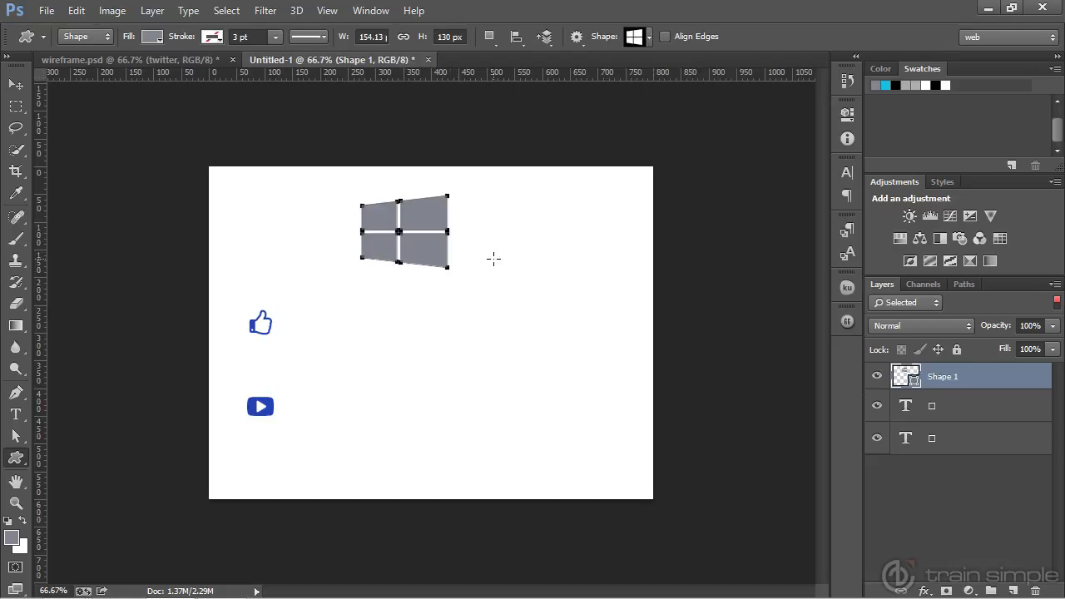
{"action": "left_click", "coordinate": [16, 84]}
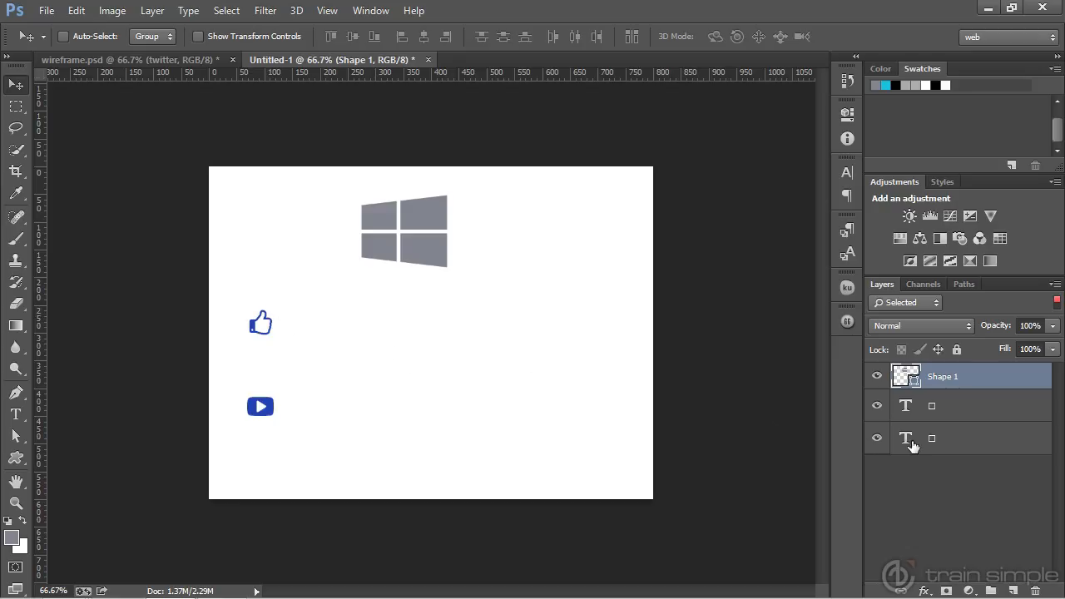
- Create a work path from the thumbs-up icon's type layer
{"action": "left_click", "coordinate": [960, 441]}
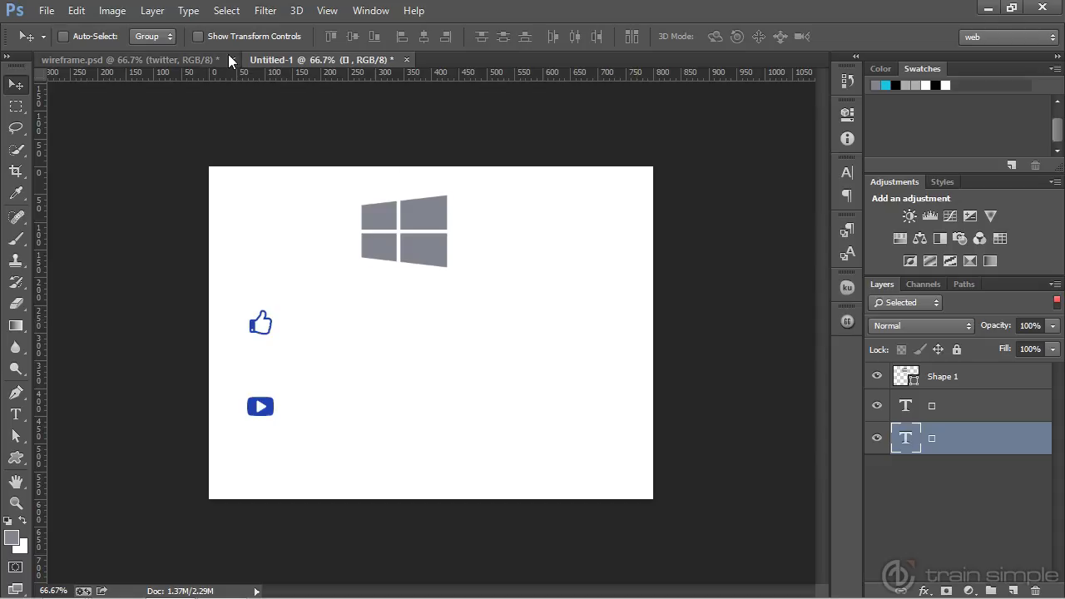
{"action": "left_click", "coordinate": [190, 12]}
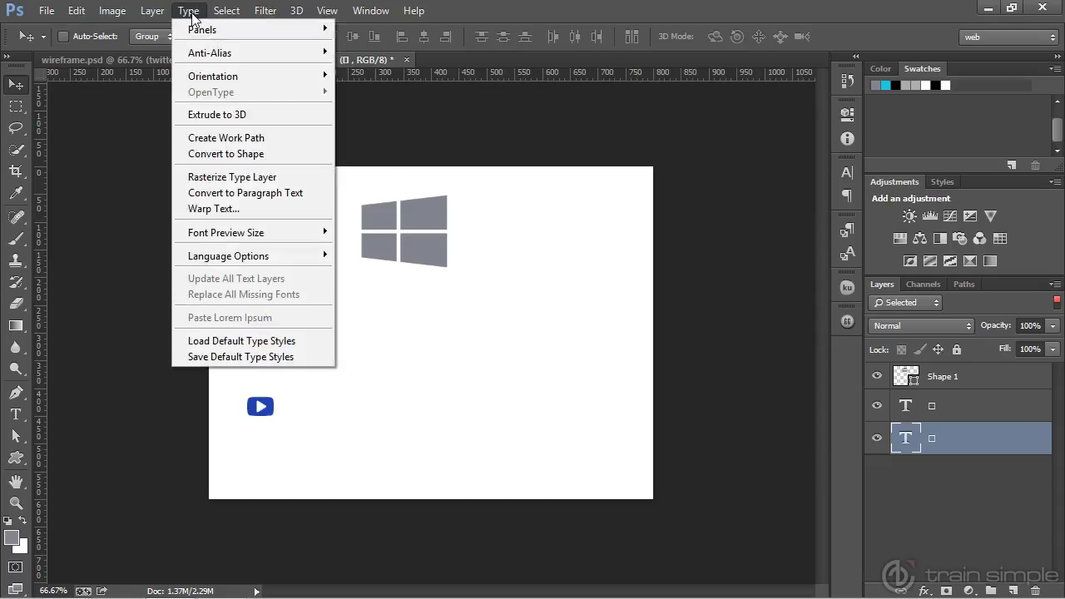
{"action": "left_click", "coordinate": [216, 138]}
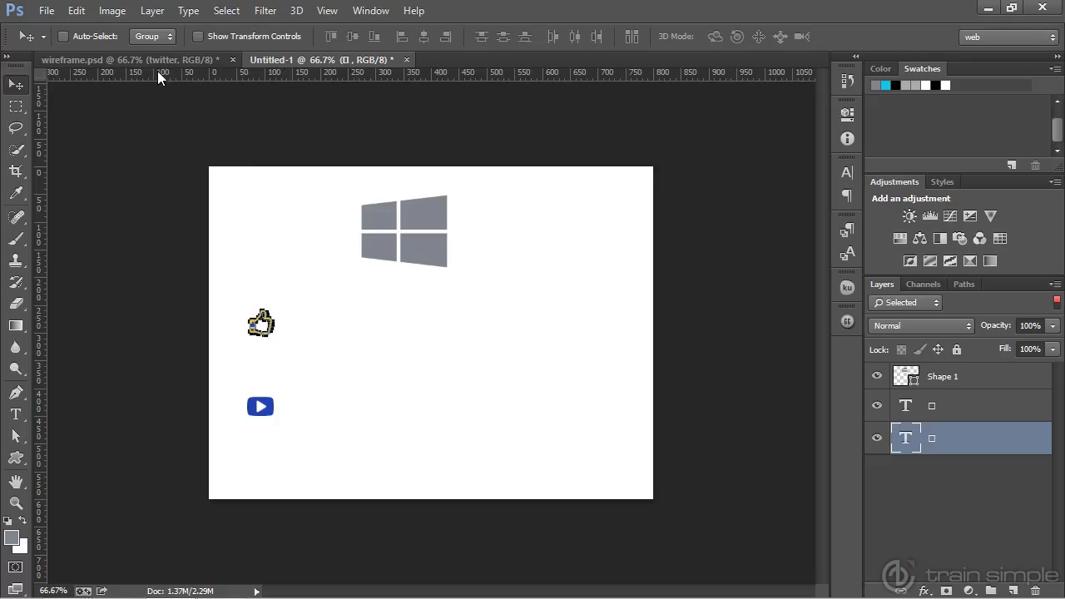
- Define a custom shape named "like" from the thumbs-up icon's work path
{"action": "left_click", "coordinate": [77, 10]}
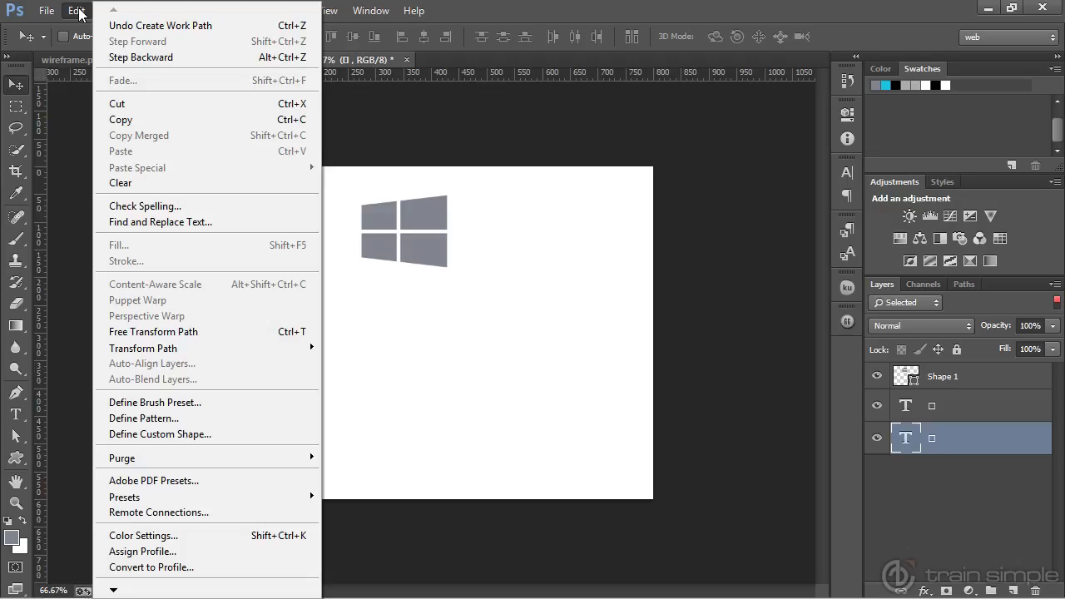
{"action": "left_click", "coordinate": [187, 434]}
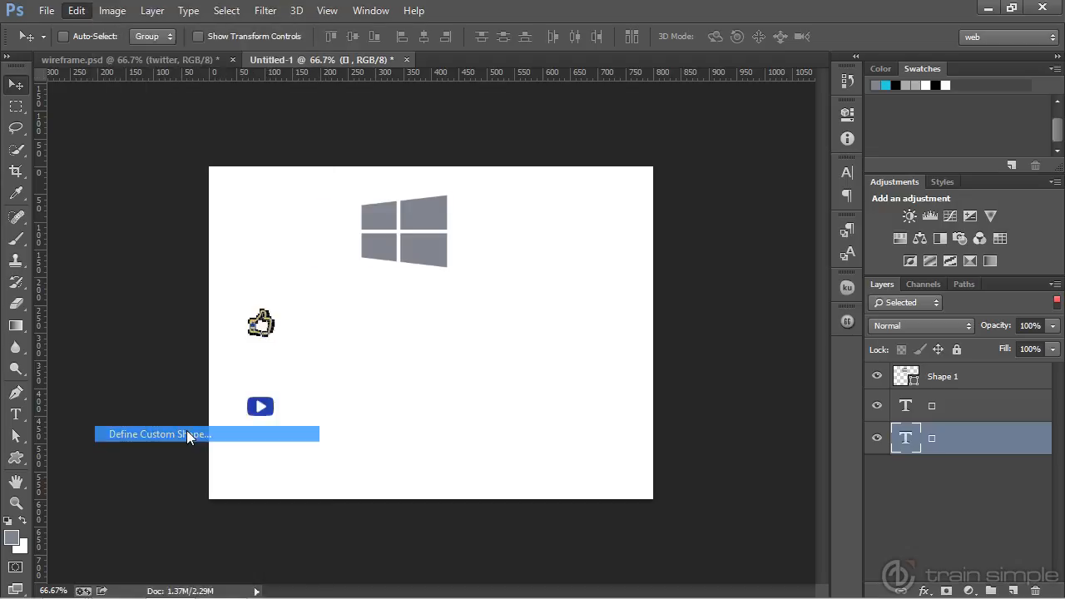
{"action": "type", "text": "like"}
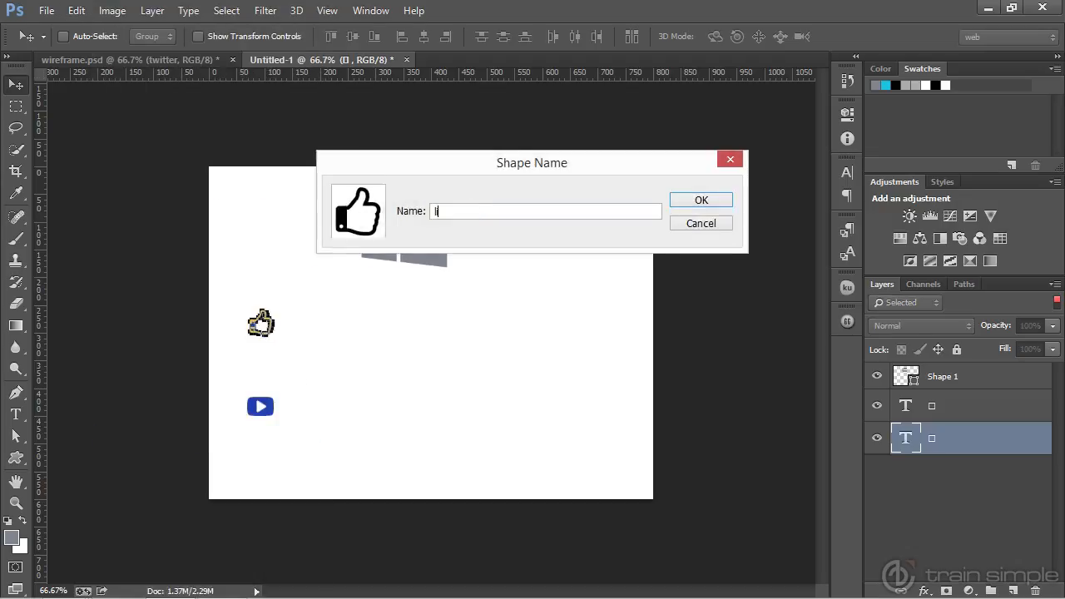
{"action": "left_click", "coordinate": [683, 206]}
- Create a work path from the YouTube play icon's type layer
{"action": "left_click", "coordinate": [926, 407]}
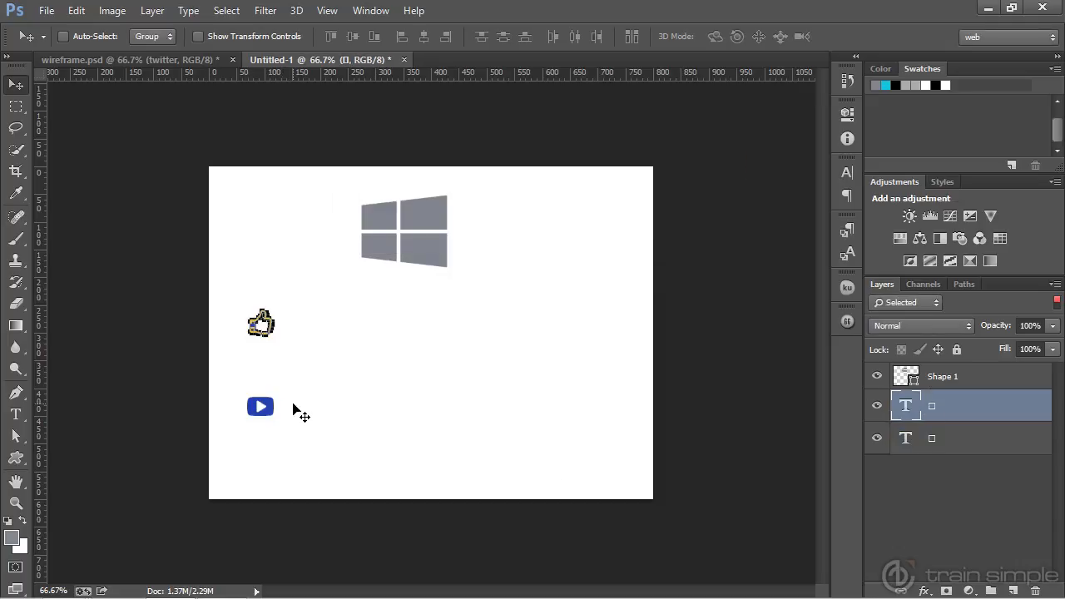
{"action": "left_click", "coordinate": [188, 11]}
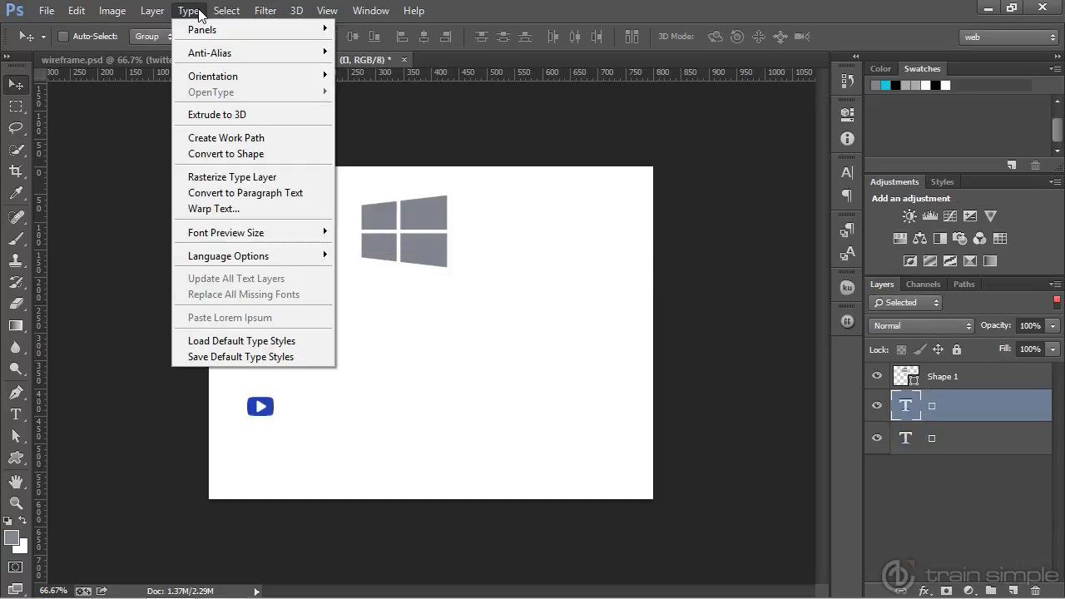
{"action": "left_click", "coordinate": [215, 137]}
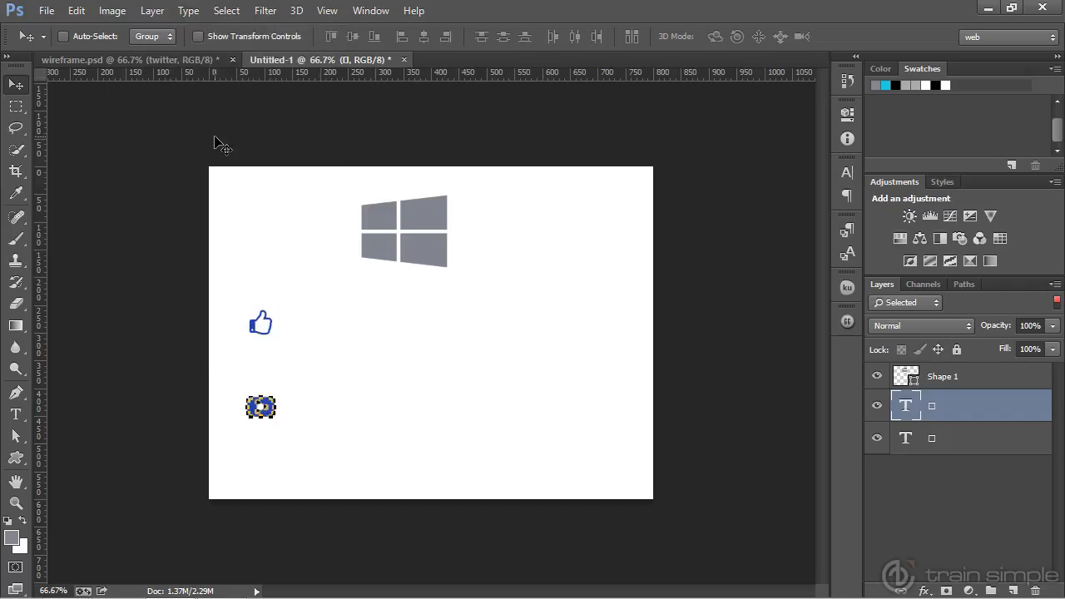
- Define a custom shape named "Yu" from the YouTube play icon's work path
{"action": "left_click", "coordinate": [76, 10]}
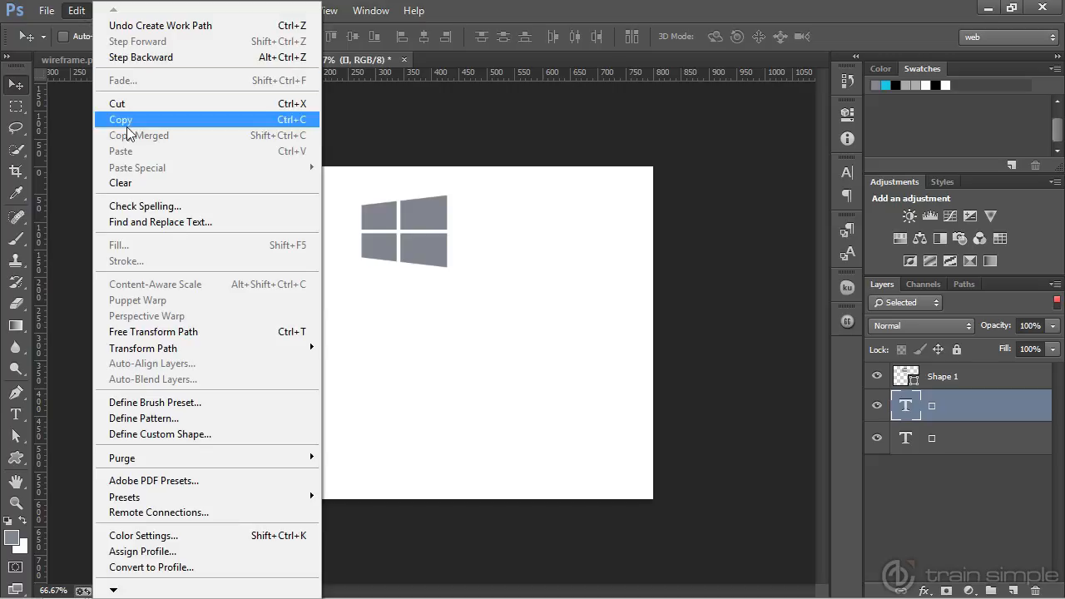
{"action": "left_click", "coordinate": [243, 433]}
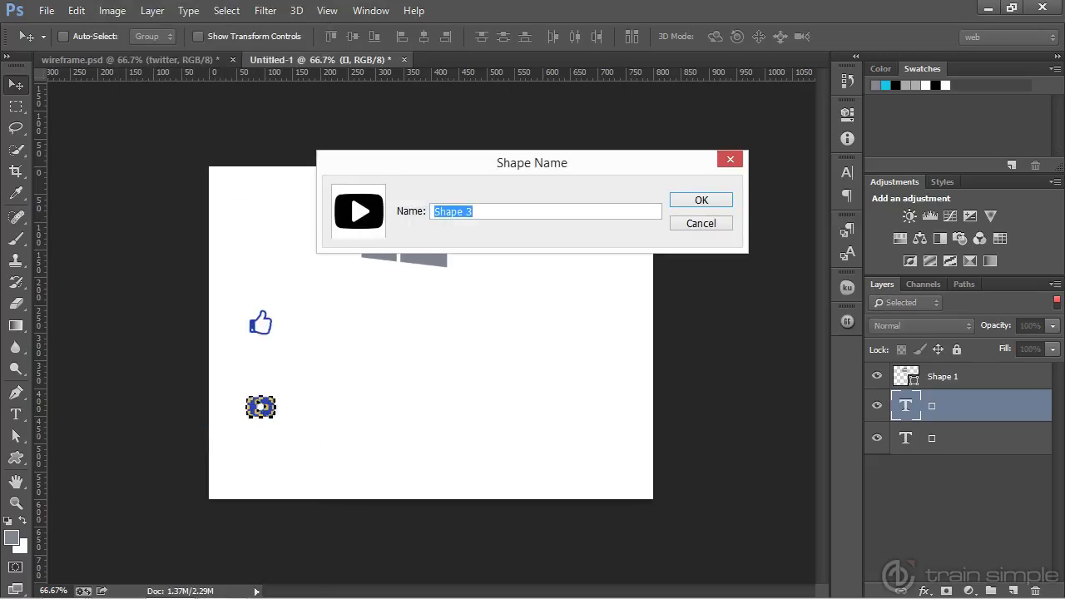
{"action": "type", "text": "Yu"}
{"action": "left_click", "coordinate": [699, 200]}
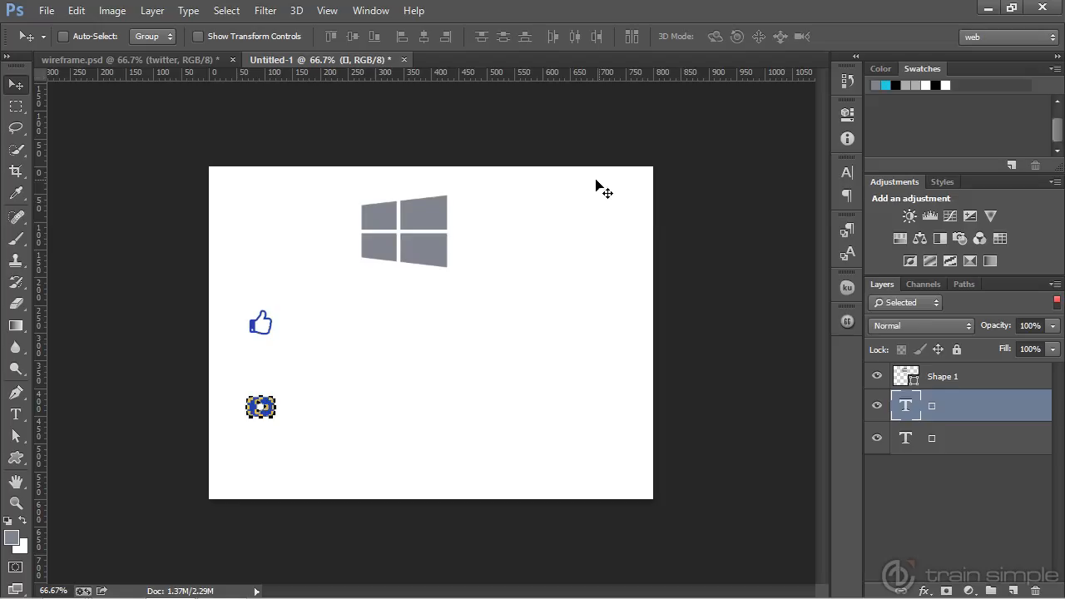
- With the Custom Shape tool, look through the available custom shapes and inspect the Save Shapes dialog without saving a file
{"action": "left_click", "coordinate": [16, 456]}
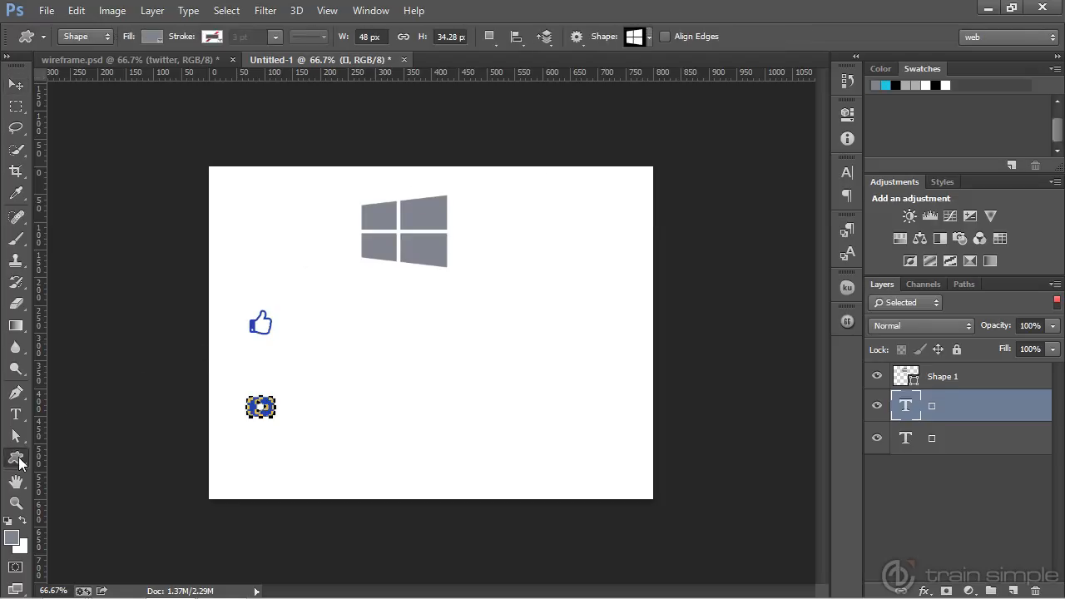
{"action": "left_click", "coordinate": [648, 41]}
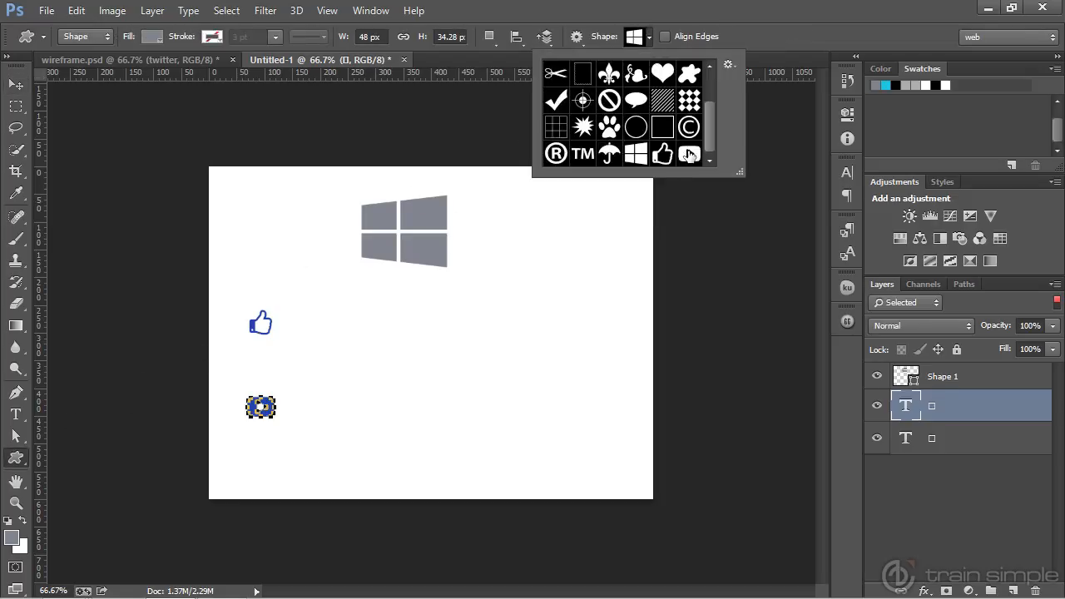
{"action": "left_click", "coordinate": [732, 65]}
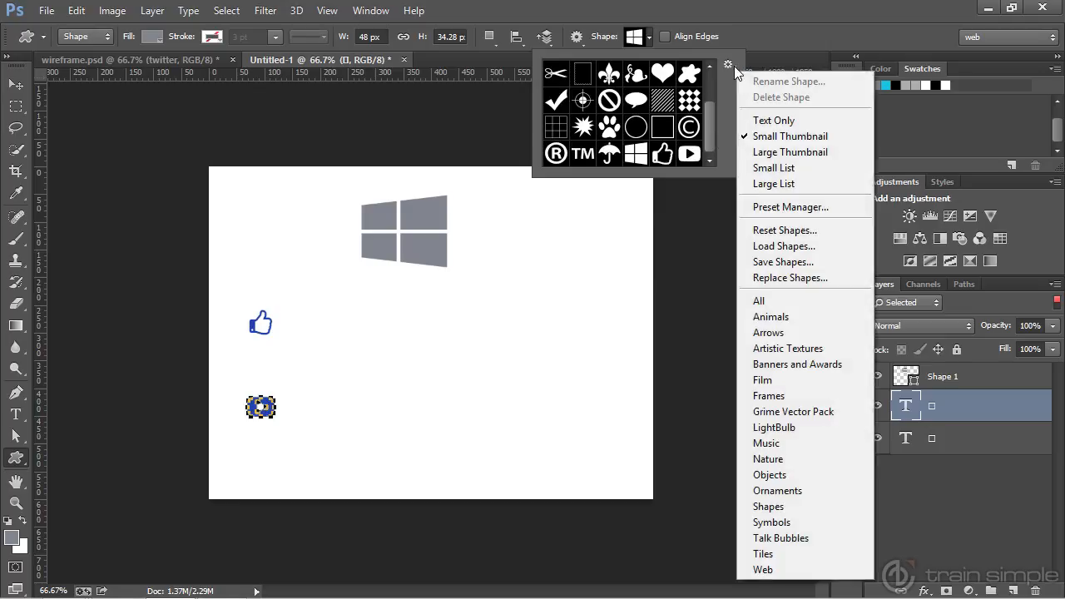
{"action": "left_click", "coordinate": [762, 263]}
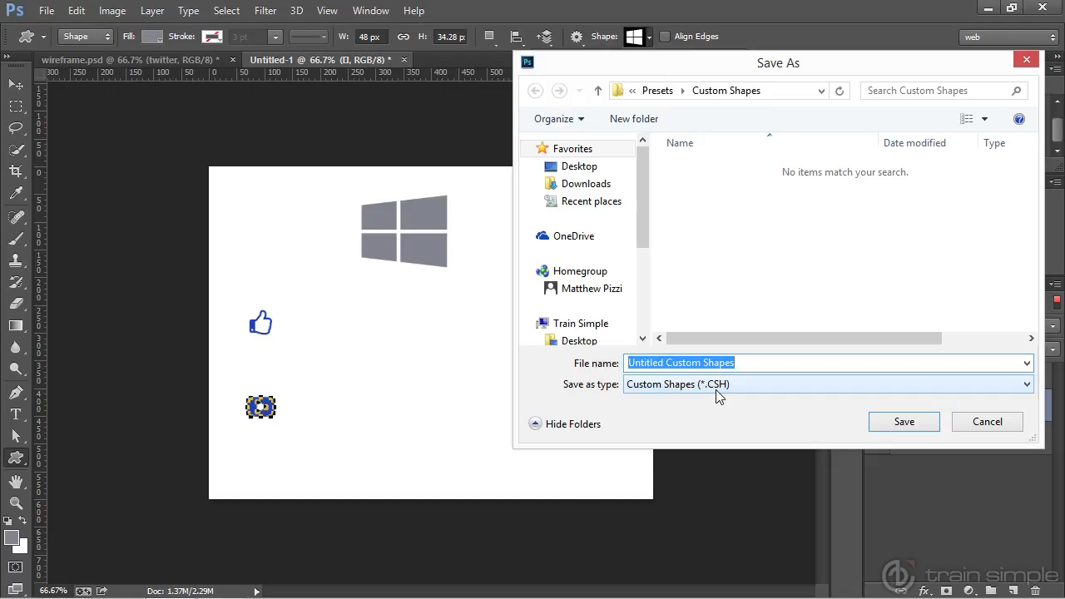
{"action": "left_click", "coordinate": [991, 425]}
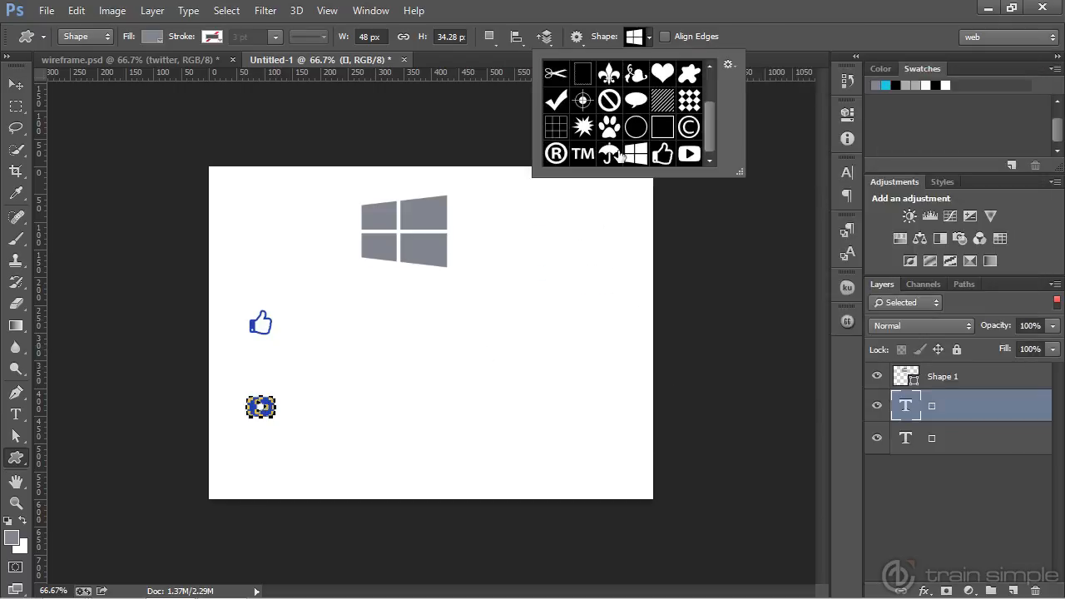
{"action": "left_click", "coordinate": [646, 38]}
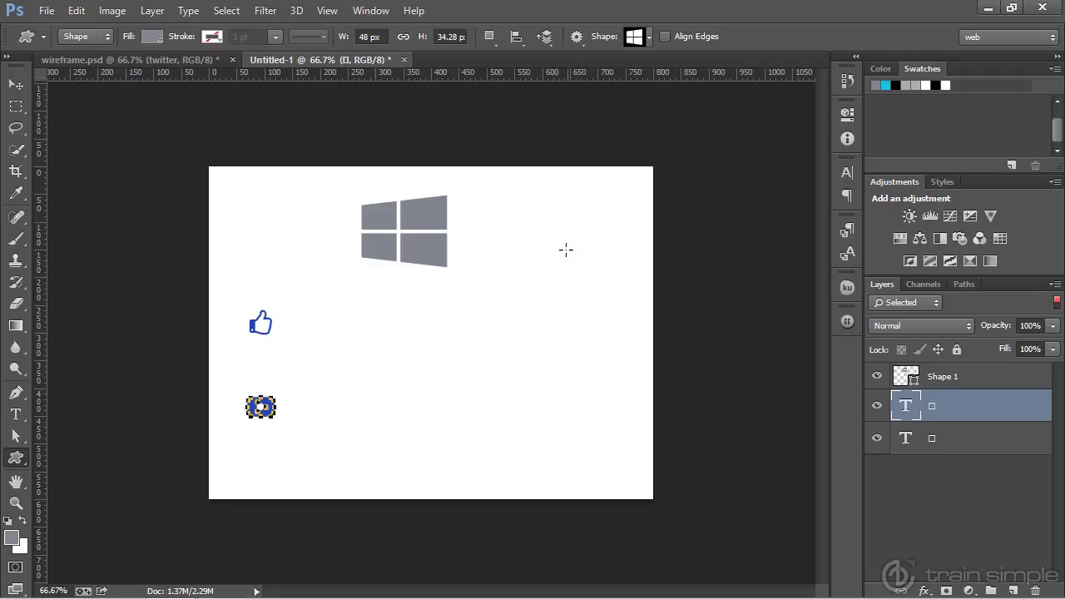